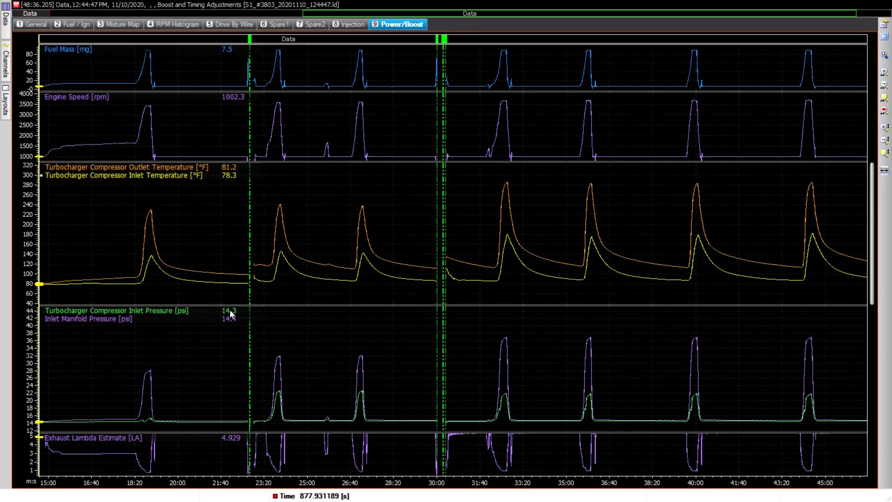
Place the cursor on the first boost peak: 27.6 psi, 3425.3 rpm, 90.0 mg fuel, 0.750 lambda
left_click(148, 414)
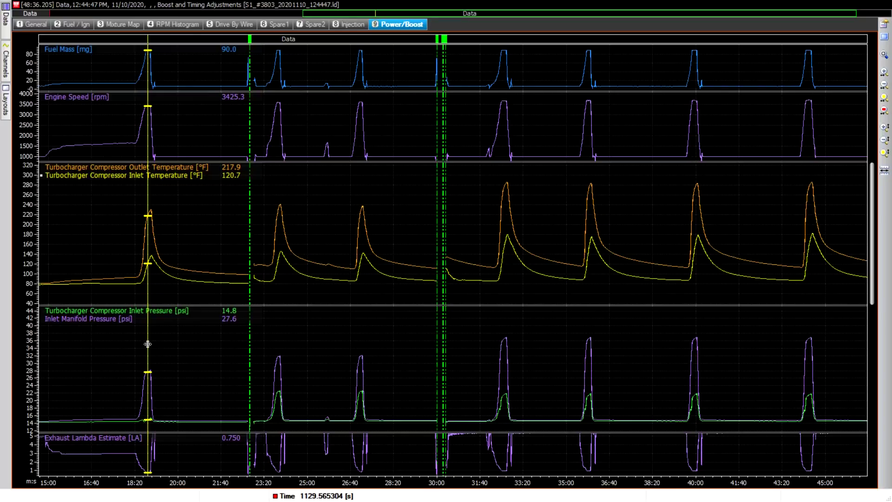
Nudge the cursor to 1132.26 s, reading 27.8 psi manifold and 223.1 °F compressor outlet
left_click_drag(148, 344, 149, 369)
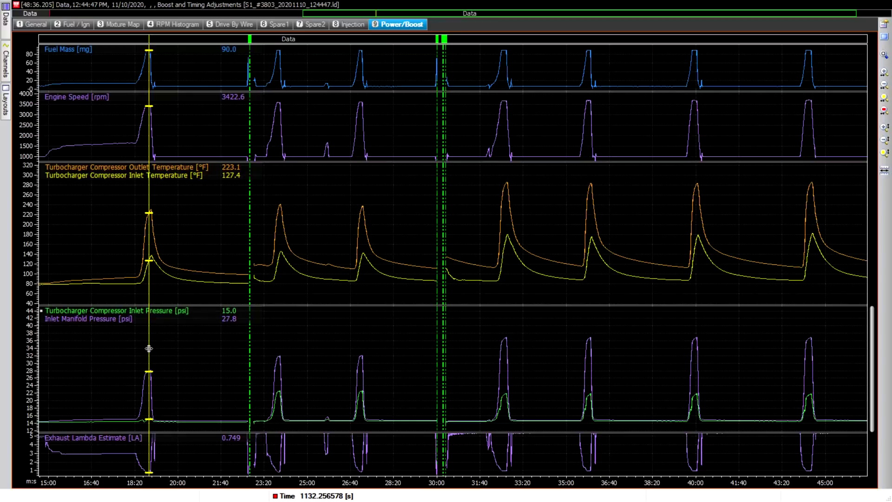
Scan the cursor back and forth around the first boost peak to compare readings
mouse_move(149, 348)
left_mouse_down()
mouse_move(136, 352)
mouse_move(147, 347)
left_mouse_up()
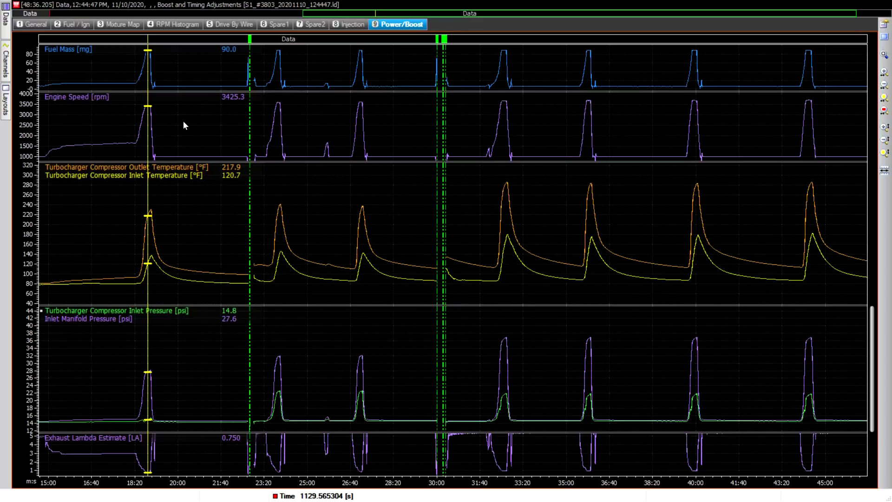
left_click_drag(148, 136, 147, 136)
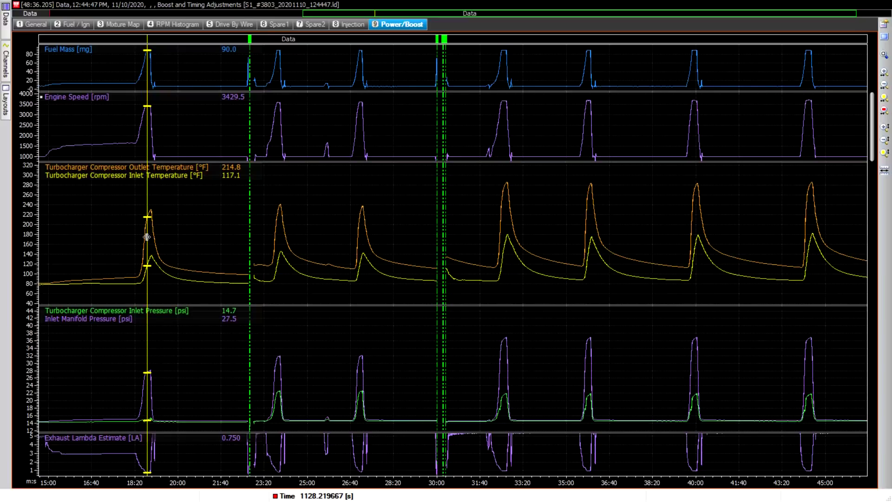
left_click_drag(147, 236, 150, 231)
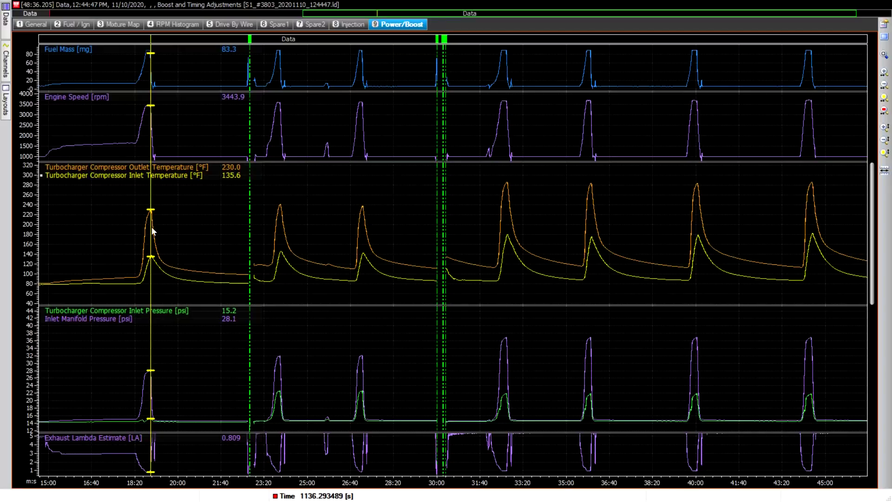
left_click_drag(151, 234, 151, 233)
left_click_drag(152, 237, 150, 239)
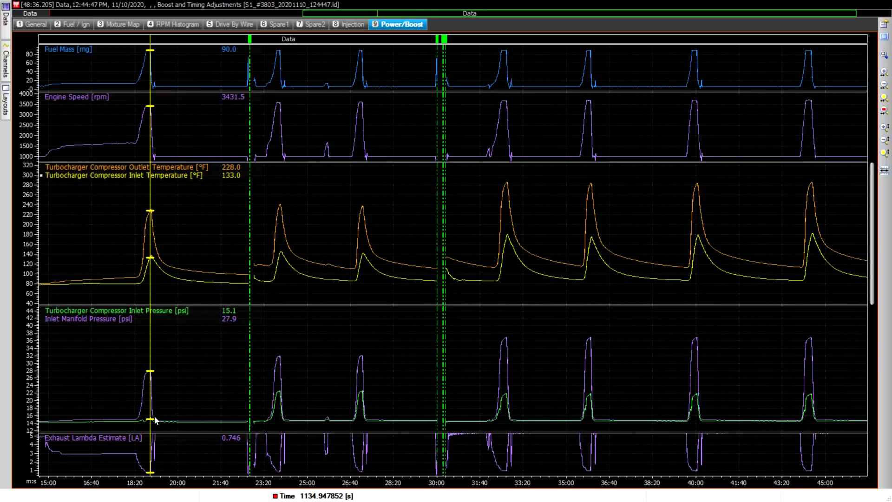
left_click_drag(150, 346, 151, 345)
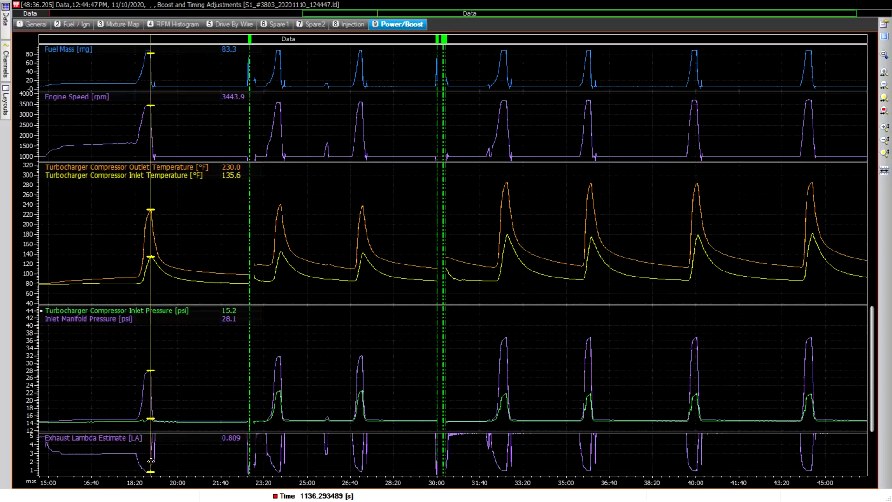
Read the falling edge just past the peak at 1138.98 s: 19.9 psi, 2265 rpm, 3.759 lambda
left_click_drag(151, 462, 149, 462)
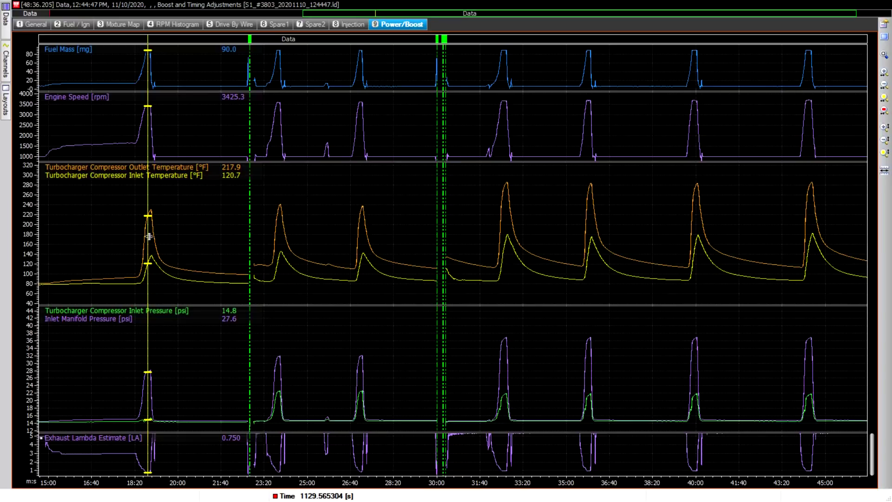
left_click_drag(148, 237, 151, 234)
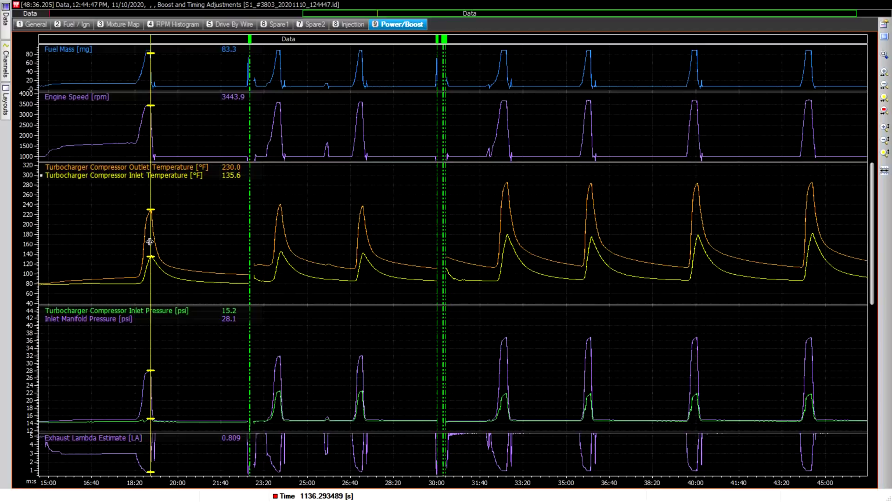
left_click_drag(150, 242, 152, 242)
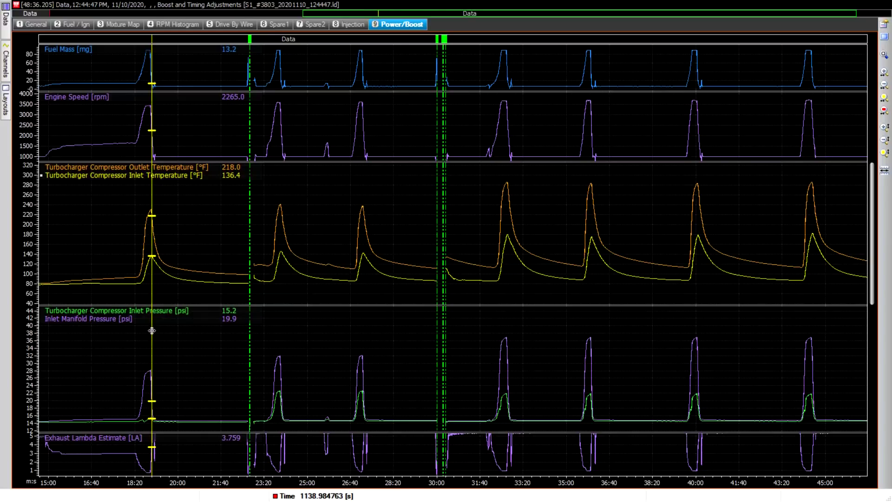
Check the second boost peak at 31.9 psi, then read cruise after the third peak: 14.8 psi, 1001.4 rpm
left_click_drag(152, 331, 280, 326)
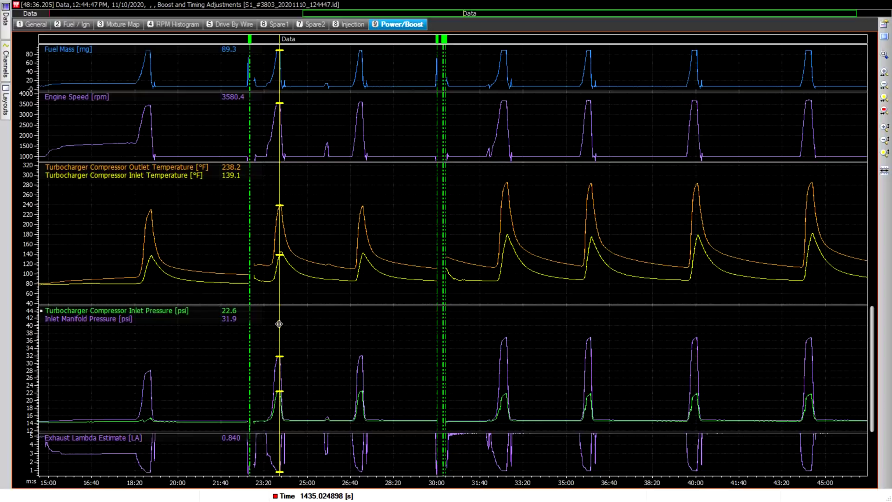
left_click_drag(279, 323, 279, 324)
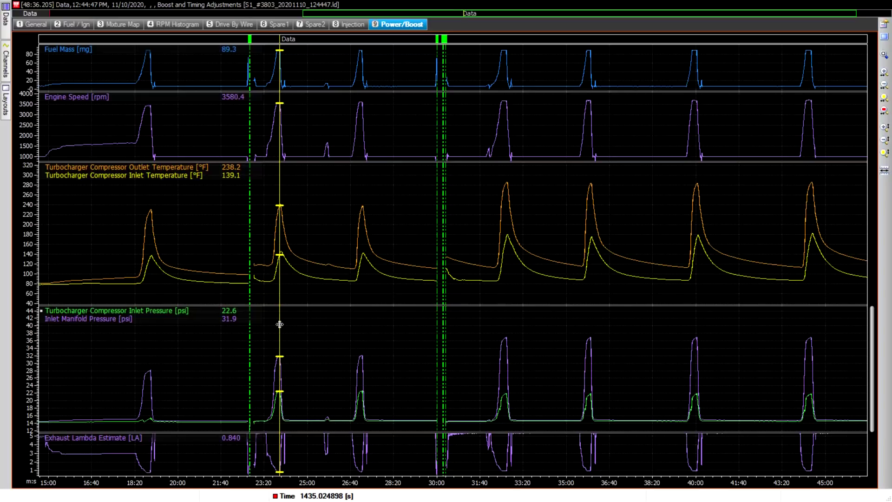
left_click(278, 136)
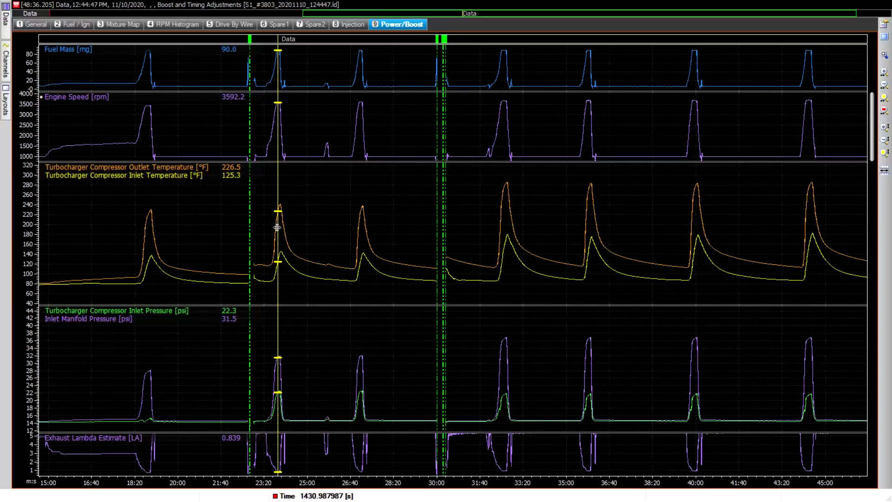
mouse_move(278, 227)
left_mouse_down()
mouse_move(149, 222)
mouse_move(280, 227)
left_mouse_up()
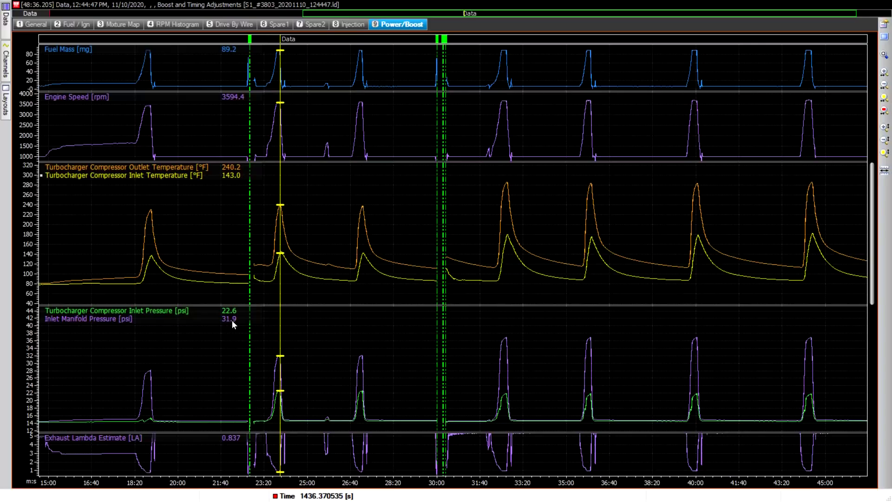
left_click_drag(282, 334, 280, 334)
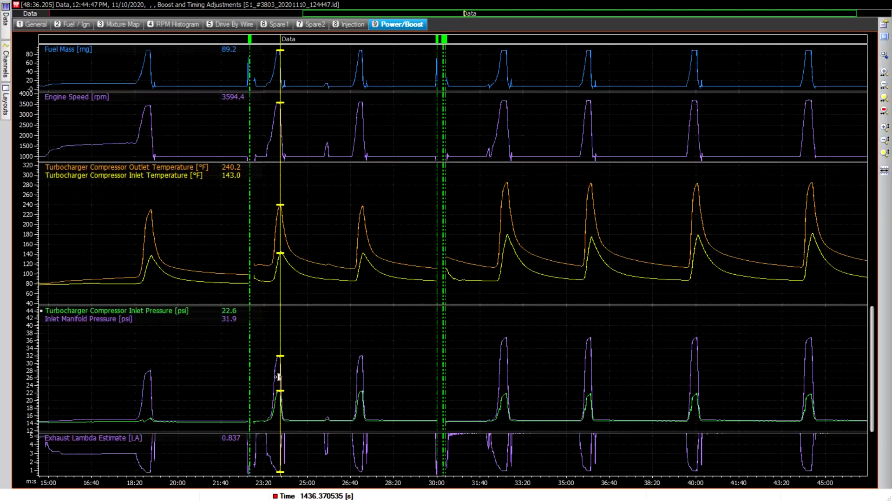
left_click_drag(280, 376, 279, 376)
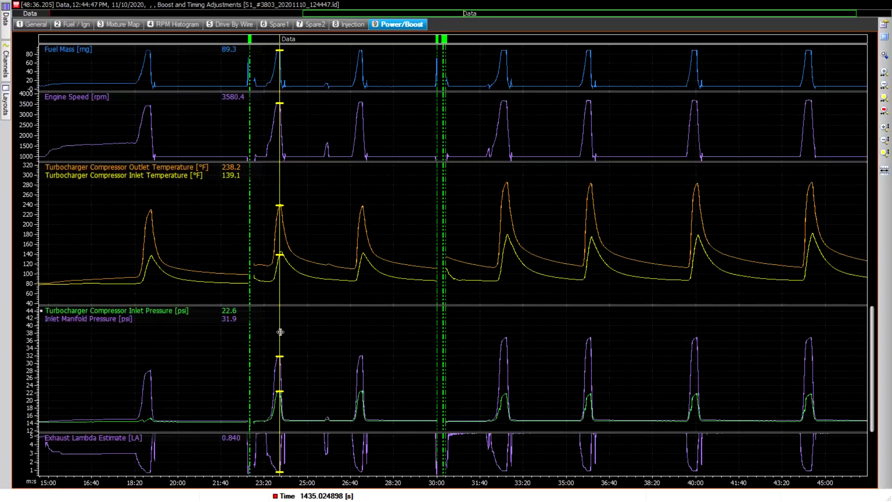
left_click_drag(280, 332, 378, 317)
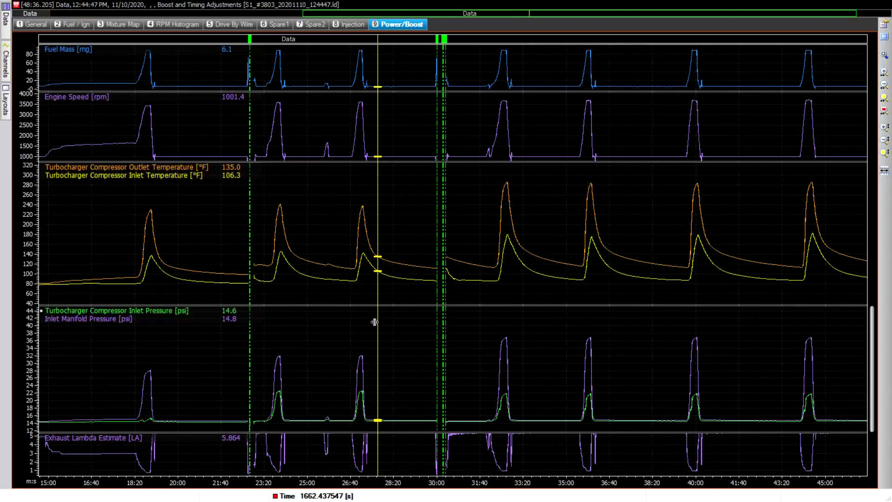
Move the cursor to the fourth pull's peak at 1961.17 s: 36.9 psi, 3655.8 rpm, 284.9 °F
left_click_drag(375, 321, 507, 315)
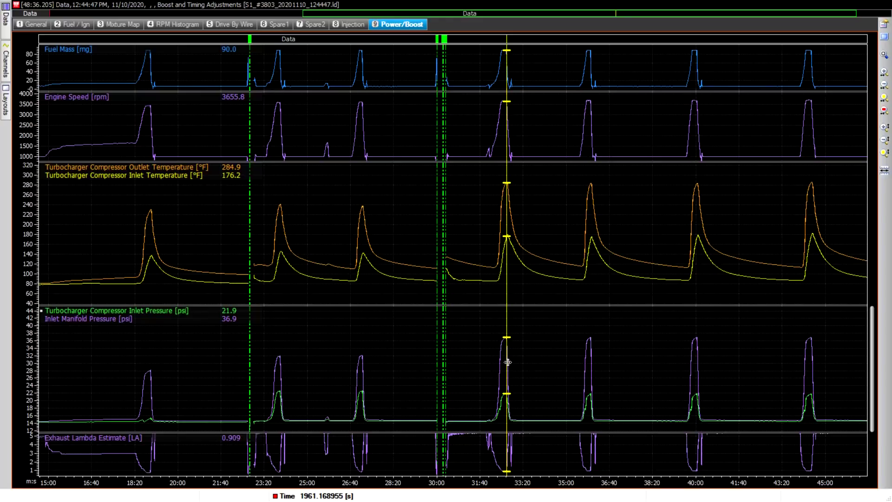
Move the cursor to the last pull's peak at 2662.25 s: 36.6 psi, 3703.4 rpm, 0.922 lambda
left_click_drag(508, 361, 809, 363)
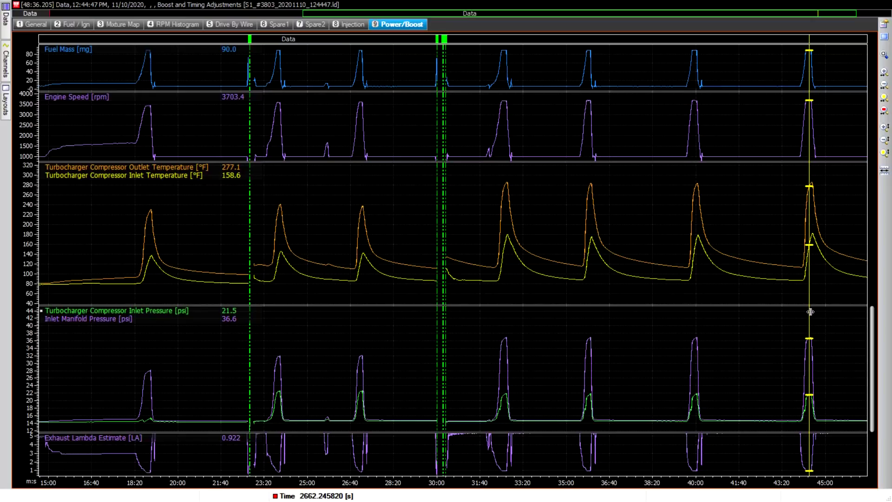
Settle the cursor on the final peak at 2666.28 s (36.9 psi, 3696.9 rpm) and show the loaded-log list
left_click_drag(810, 312, 811, 280)
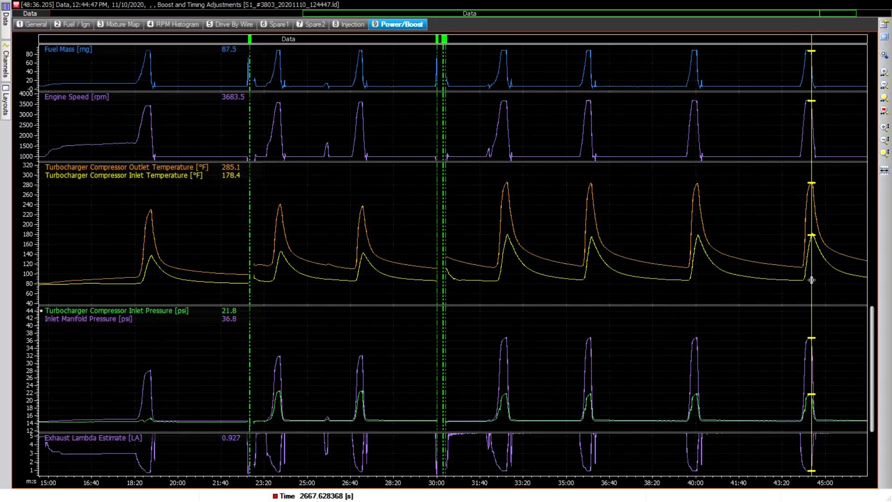
left_click_drag(812, 280, 812, 280)
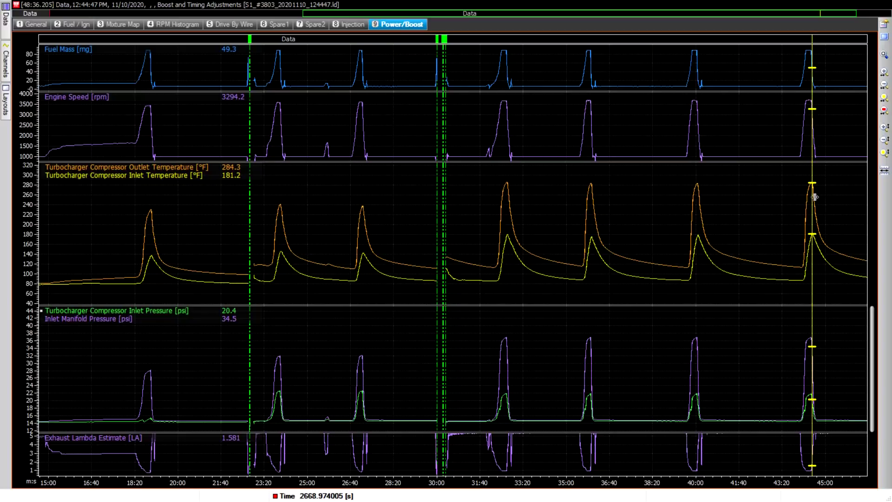
mouse_move(815, 197)
left_mouse_down()
mouse_move(506, 204)
mouse_move(810, 204)
left_mouse_up()
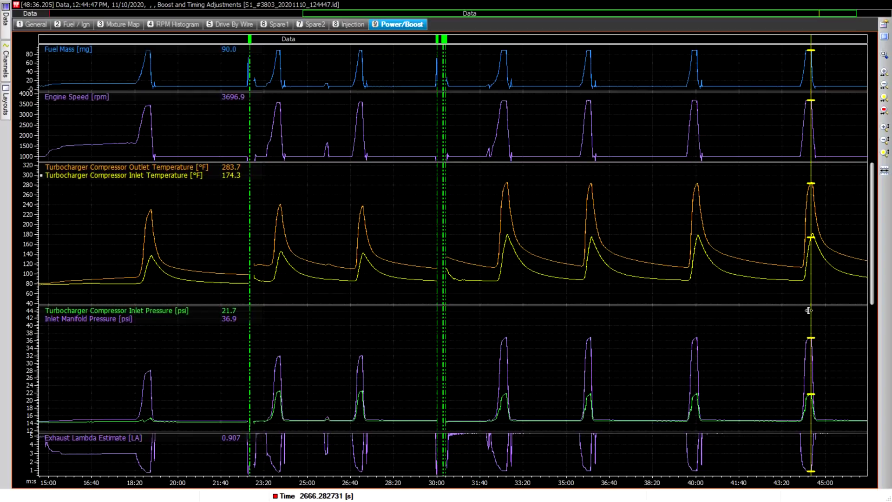
key("Left")
key("Left")
key("Left")
key("Left")
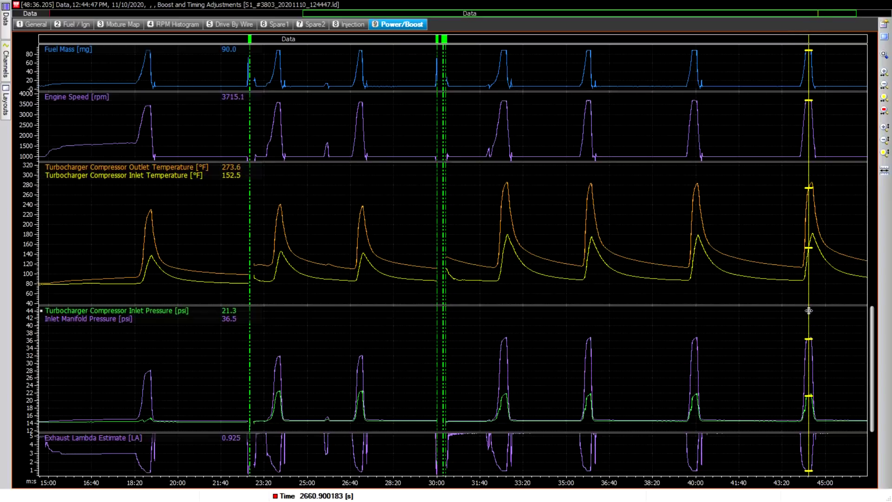
left_click(811, 313)
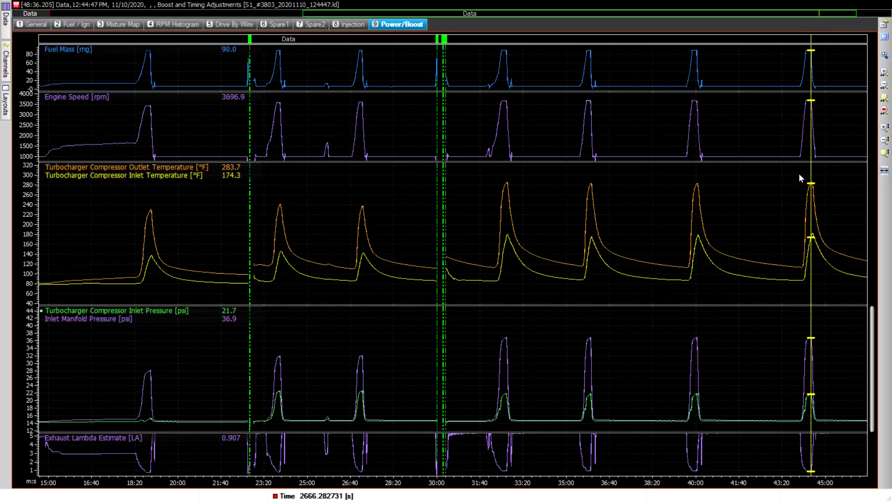
left_click(6, 20)
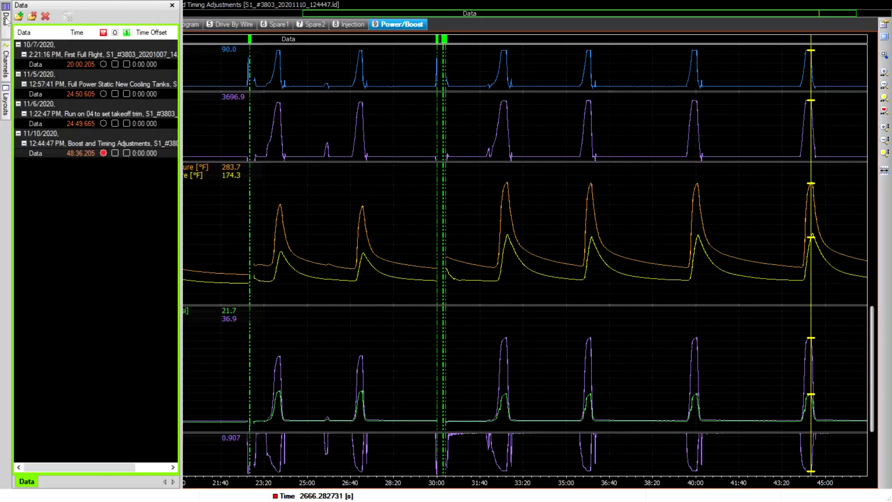
Load the 11/6 takeoff-trim log and zoom into its 16:35–19:35 full-power stretch
double_click(51, 124)
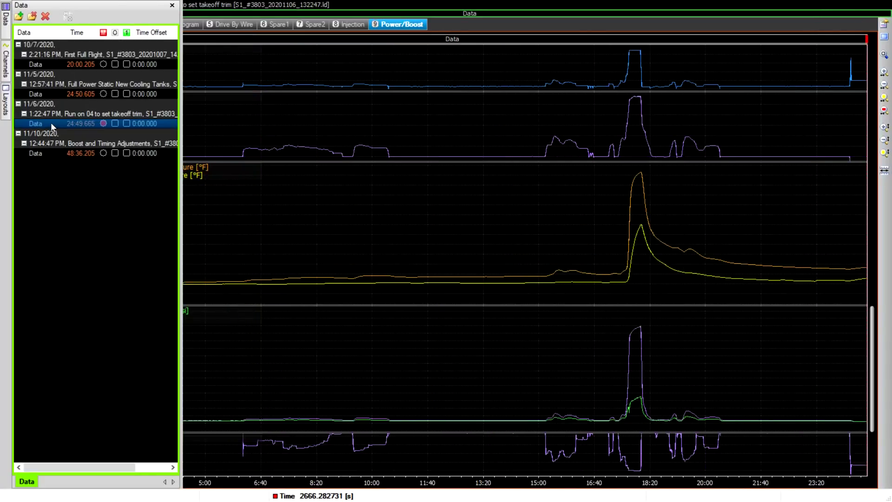
left_click(590, 182)
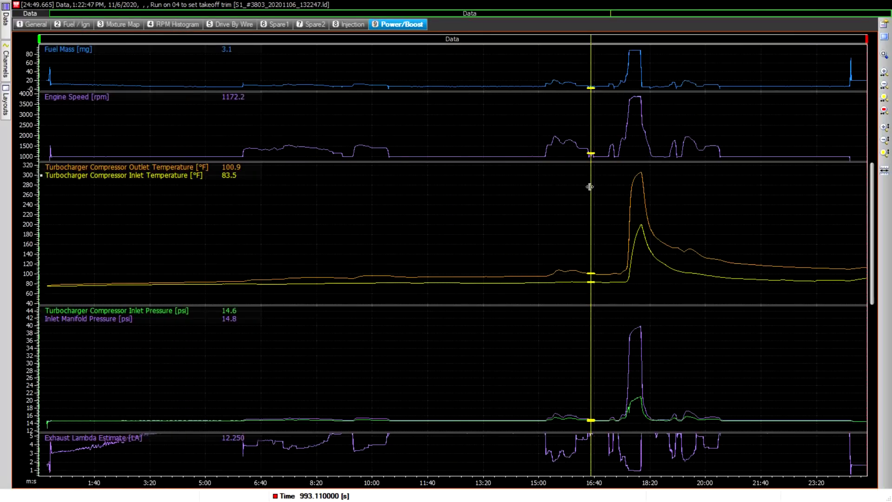
left_click_drag(589, 186, 693, 187)
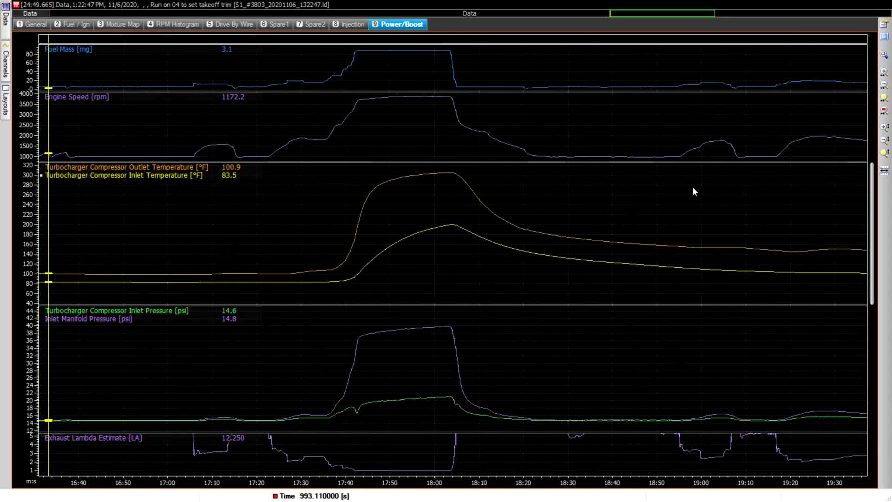
Settle the cursor on the boost peak at 1083.08 s: 39.8 psi, 3866.4 rpm, 0.946 lambda
left_click(445, 272)
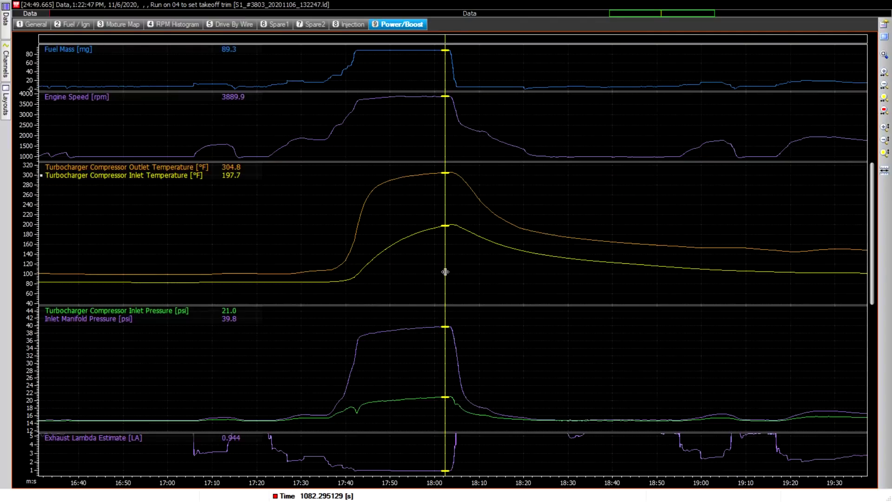
left_click_drag(445, 272, 446, 265)
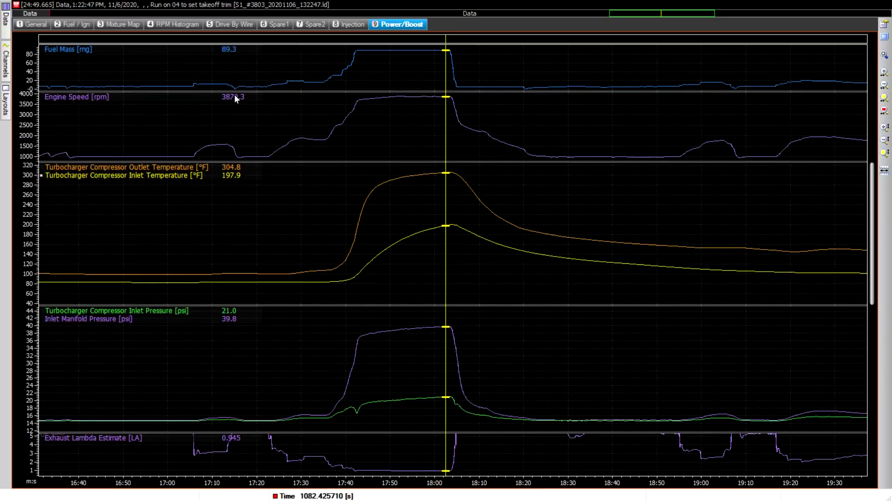
left_click(446, 122)
mouse_move(446, 121)
left_mouse_down()
mouse_move(395, 124)
mouse_move(446, 116)
left_mouse_up()
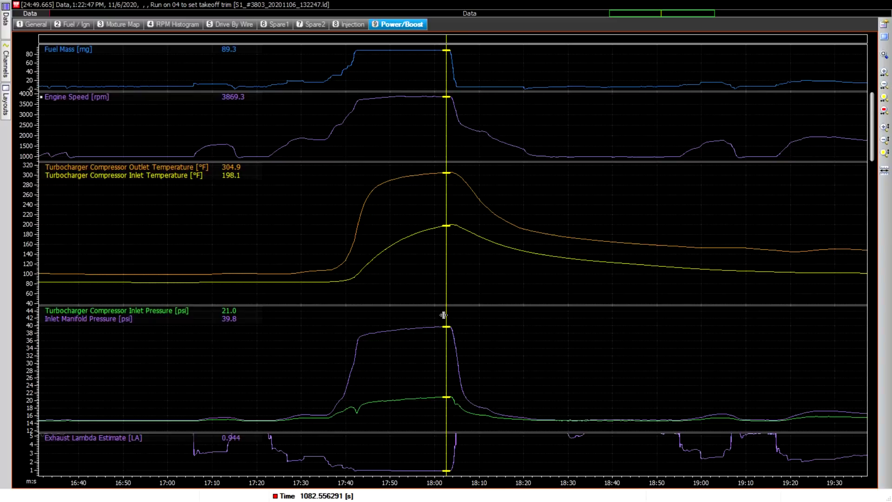
mouse_move(444, 315)
left_mouse_down()
mouse_move(425, 321)
mouse_move(445, 311)
left_mouse_up()
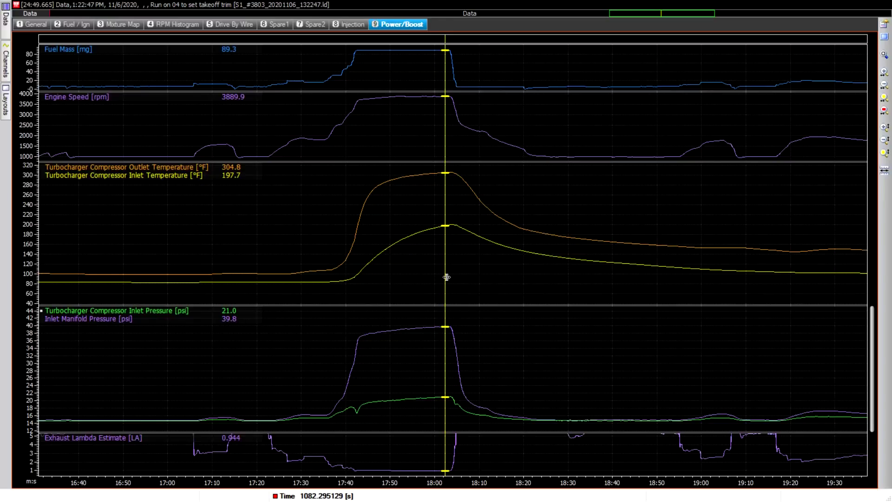
left_click_drag(445, 277, 447, 277)
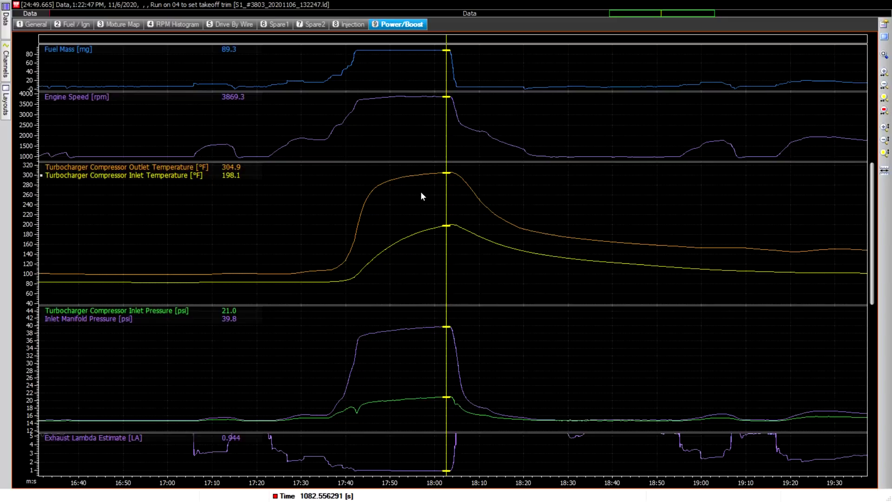
left_click_drag(447, 193, 448, 192)
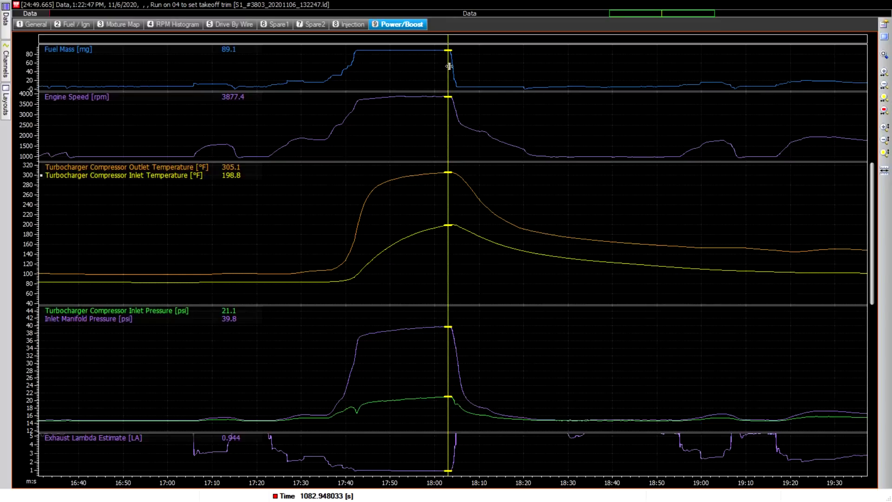
left_click(446, 137)
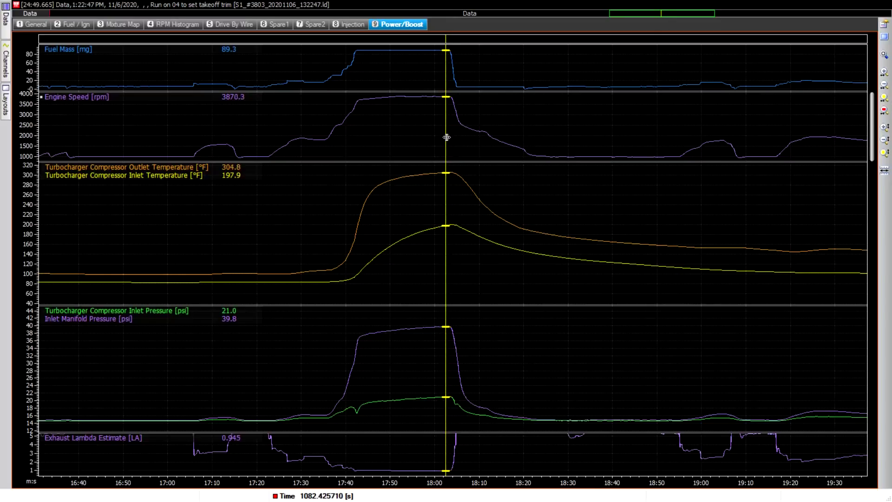
left_click_drag(447, 137, 449, 135)
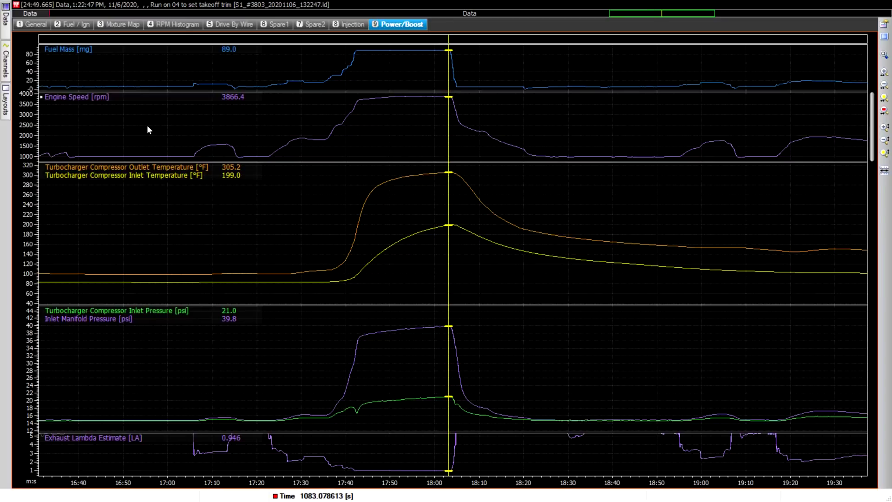
Switch back to the 10/7 First Full Flight log and place the cursor on the full-power plateau
left_click(6, 21)
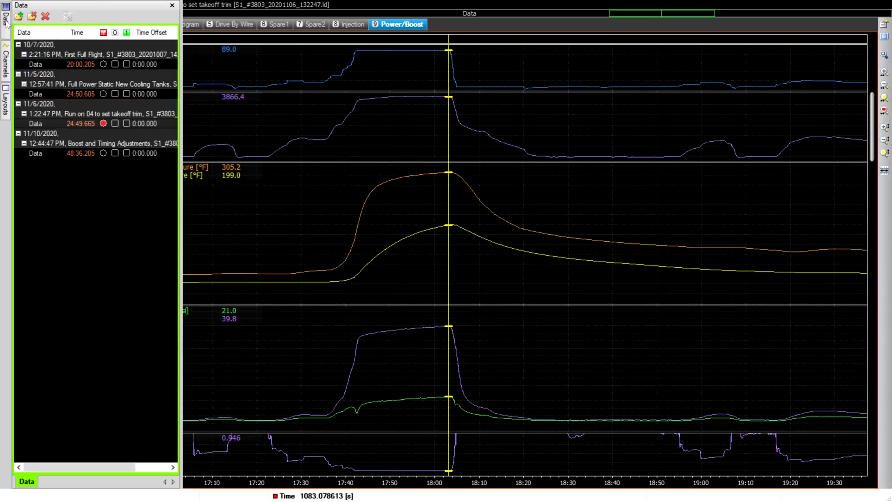
double_click(45, 65)
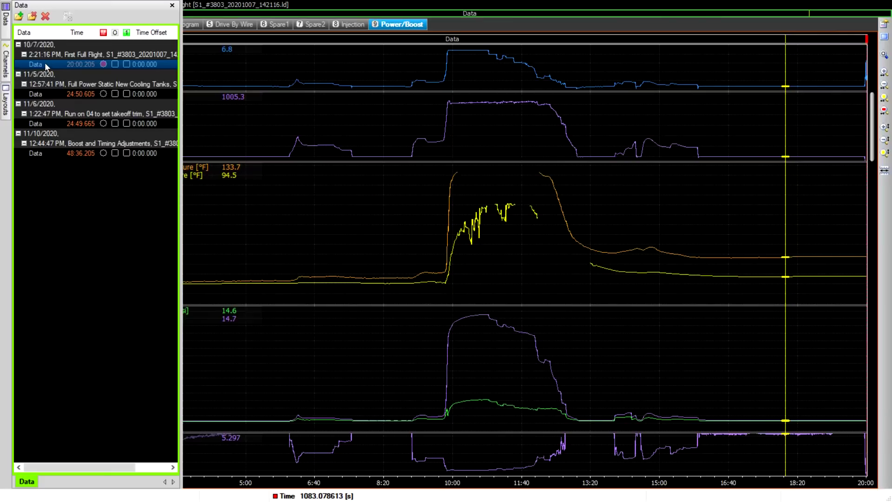
left_click(475, 193)
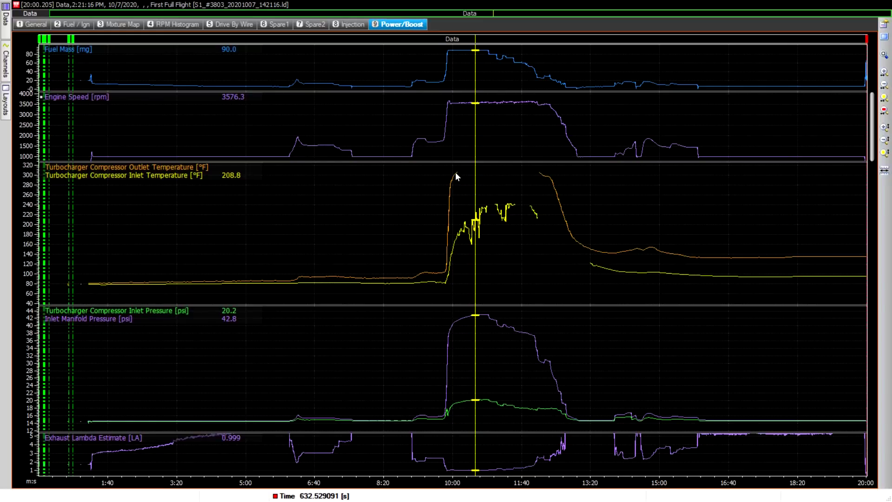
left_click_drag(456, 177, 457, 188)
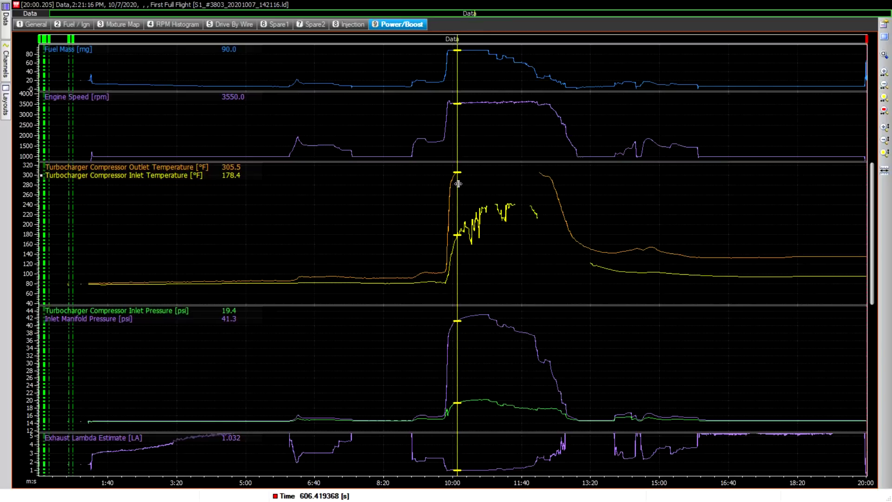
Scan the boost plateau, then return to the rise at 604.73 s: 303.9 °F, 41.2 psi, 3548.5 rpm
mouse_move(459, 184)
left_mouse_down()
mouse_move(450, 183)
mouse_move(465, 180)
left_mouse_up()
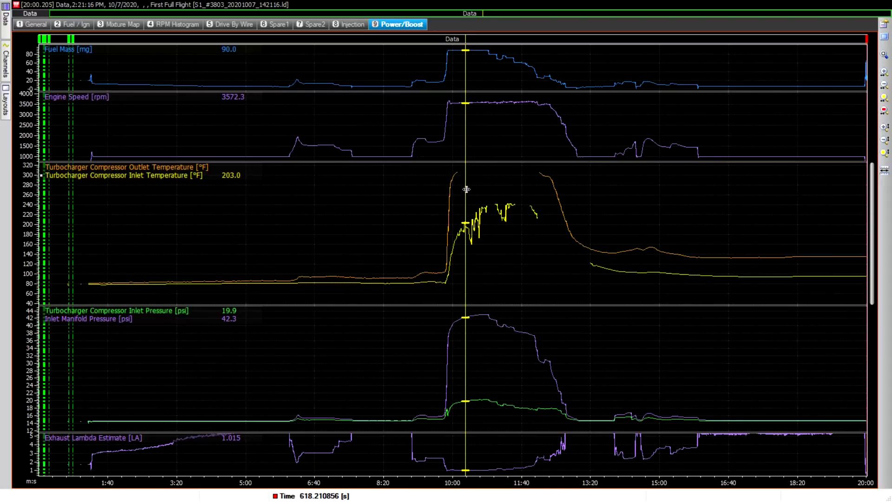
left_click_drag(466, 186, 485, 180)
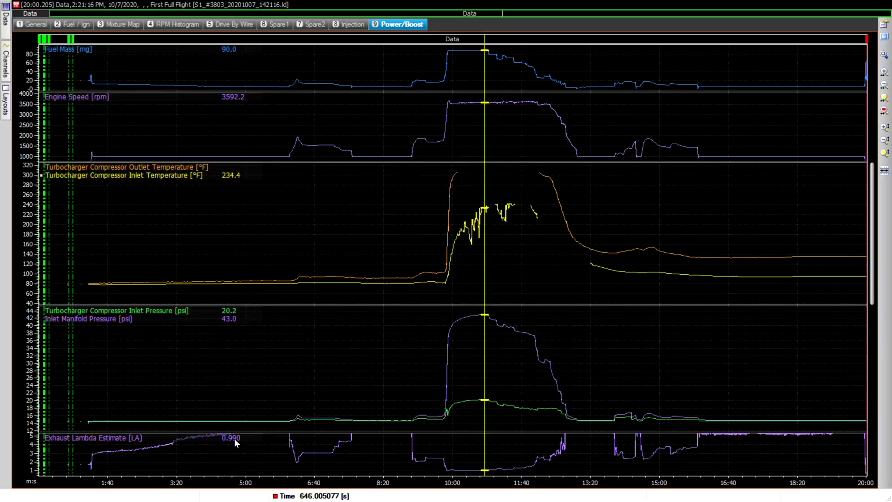
mouse_move(483, 376)
left_mouse_down()
mouse_move(460, 387)
mouse_move(488, 392)
left_mouse_up()
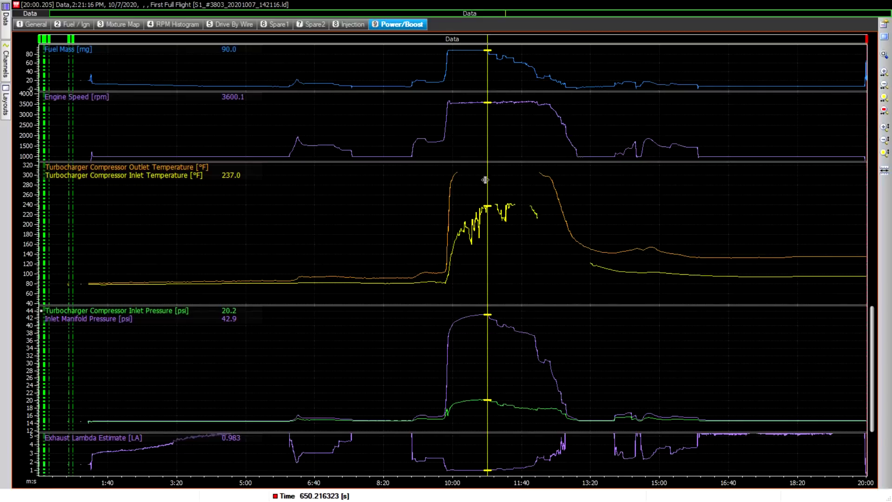
left_click_drag(488, 180, 456, 184)
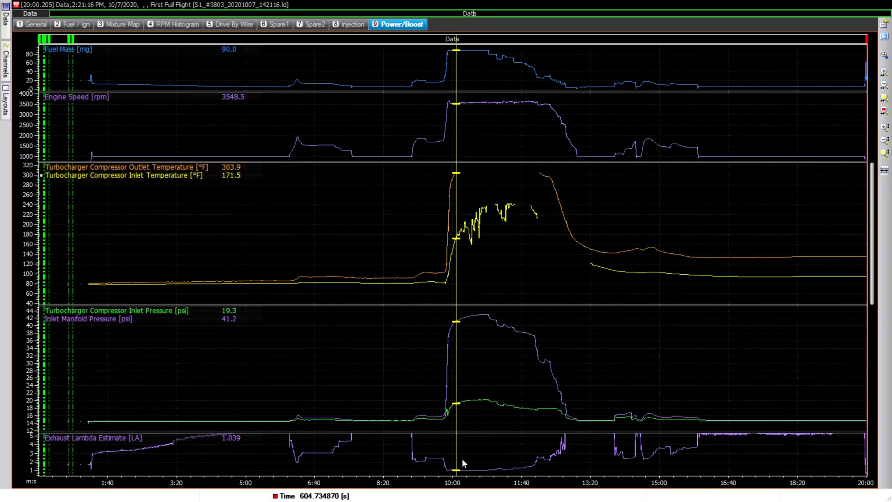
Move the cursor along the boost plateau to 653.59 s, where fuel mass reads 80.0 mg at 41.9 psi
left_click(460, 392)
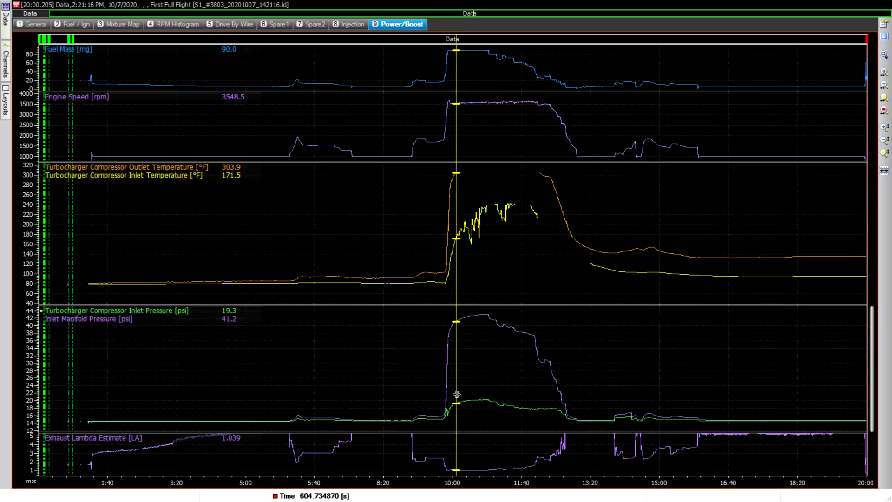
left_click_drag(460, 393, 459, 393)
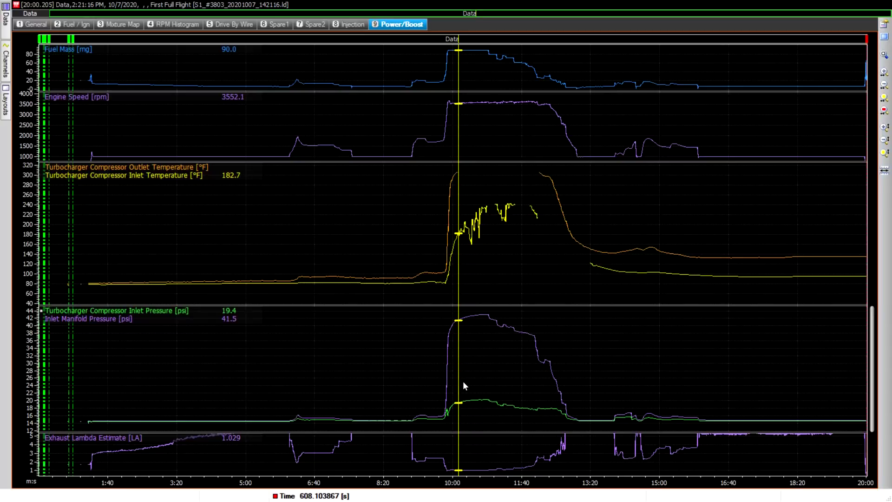
mouse_move(459, 362)
left_mouse_down()
mouse_move(483, 355)
mouse_move(456, 360)
left_mouse_up()
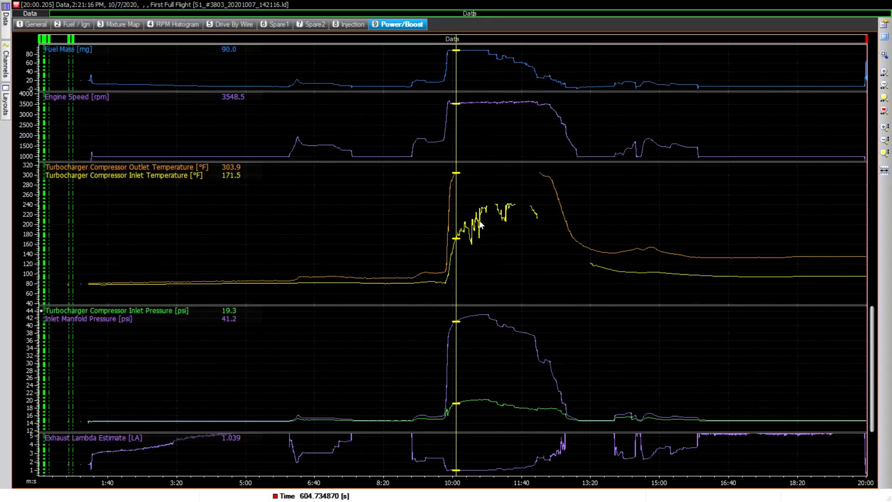
left_click_drag(457, 116, 490, 111)
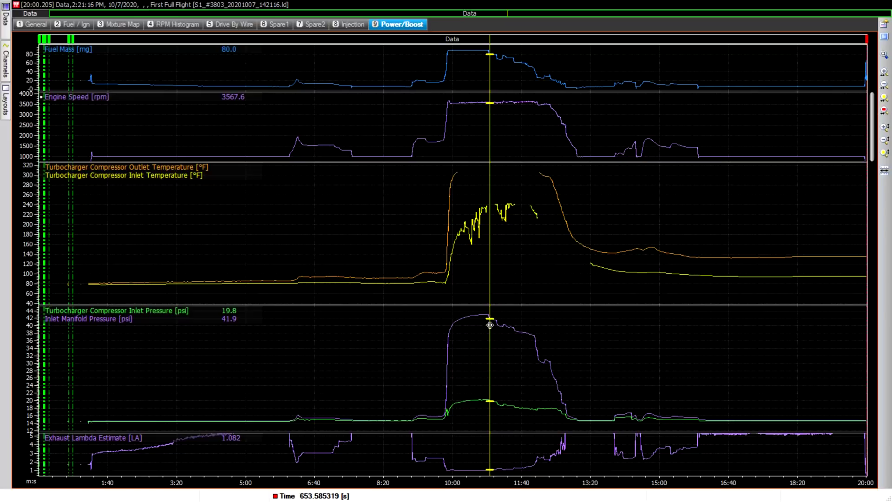
Sweep the cursor around the power reduction and settle at 658.64 s: 80.0 mg fuel, 41.6 psi manifold
mouse_move(490, 328)
left_mouse_down()
mouse_move(500, 328)
mouse_move(492, 329)
left_mouse_up()
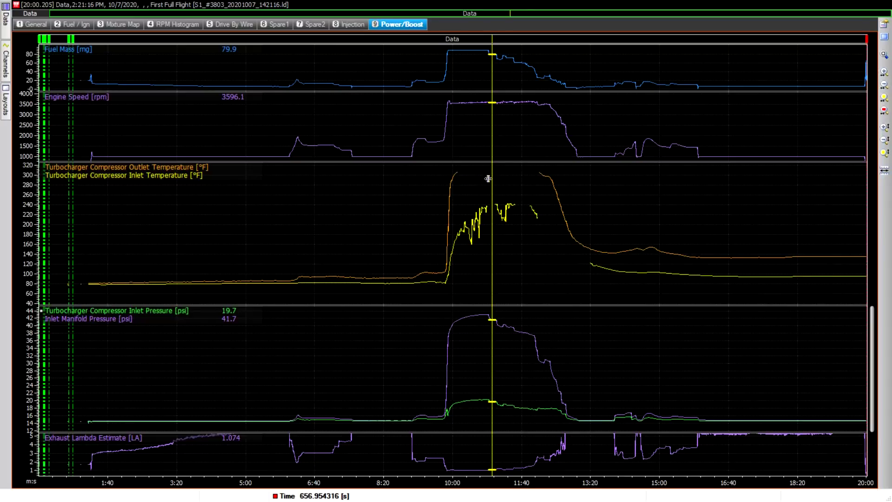
left_click_drag(492, 185, 494, 185)
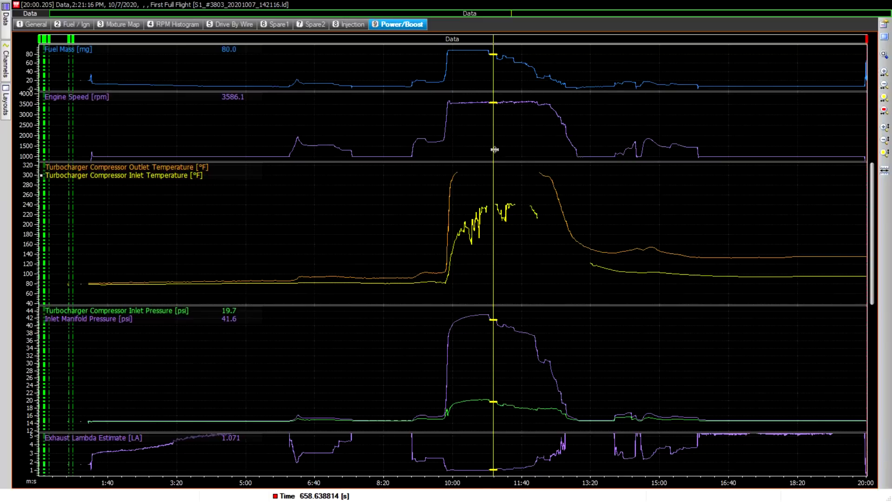
left_click_drag(494, 134, 478, 135)
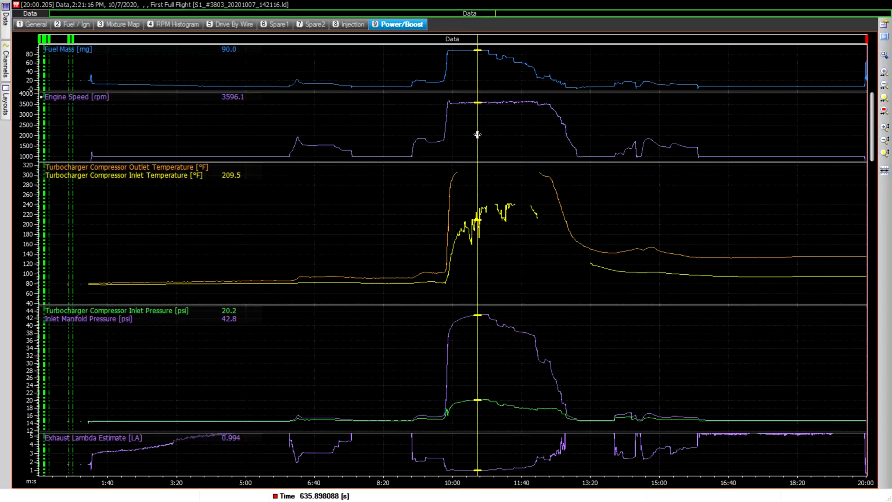
left_click_drag(478, 135, 493, 134)
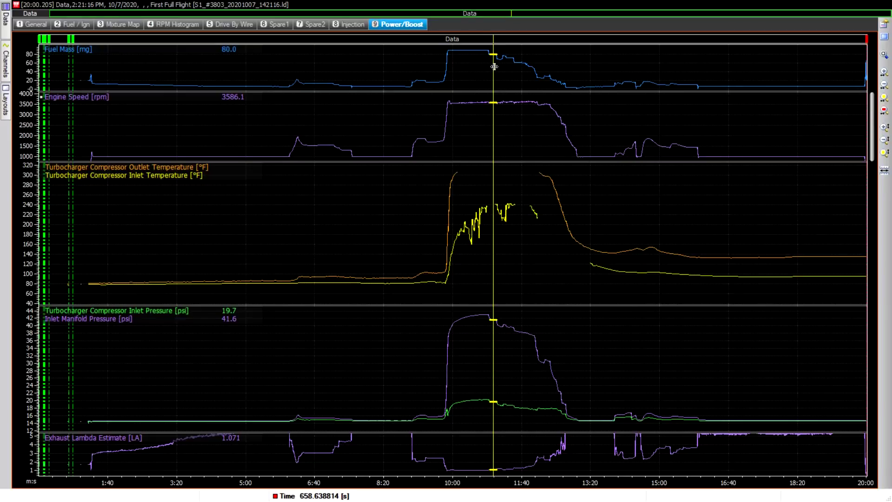
Move the cursor to 681.38 s, showing 71.7 mg fuel, 3604.1 rpm and 39.6 psi manifold
left_click_drag(492, 65, 509, 68)
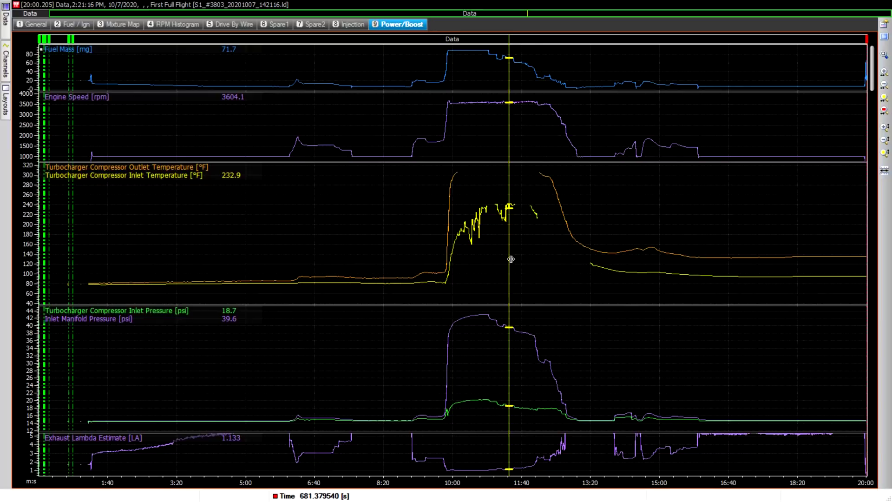
Move the cursor later to 719.28 s: 43.0 mg fuel, 36.9 psi manifold, 1.780 lambda
left_click_drag(510, 253, 536, 241)
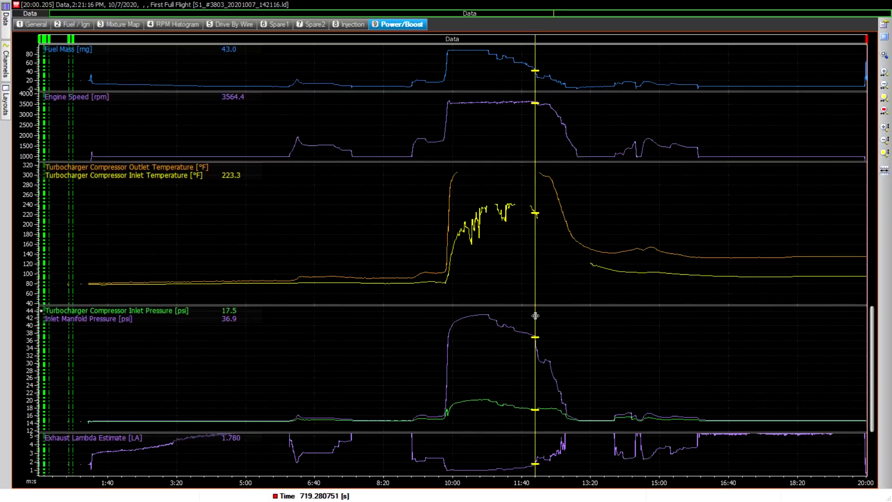
Step the cursor back to 713.39 s: 51.8 mg fuel, 37.6 psi manifold, 1.485 lambda
mouse_move(534, 316)
left_mouse_down()
mouse_move(513, 322)
mouse_move(532, 318)
left_mouse_up()
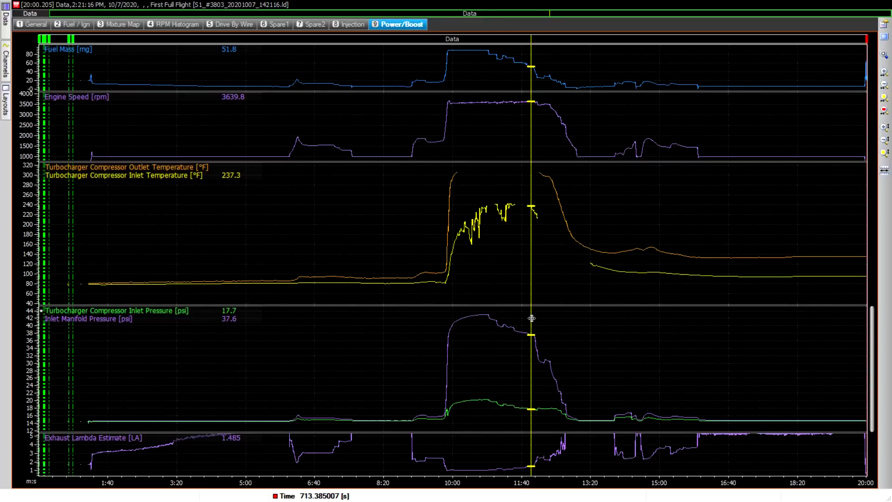
Place the cursor on the manifold pressure peak at 634.21 s: 42.8 psi, 90.0 mg fuel
left_click_drag(531, 318, 482, 323)
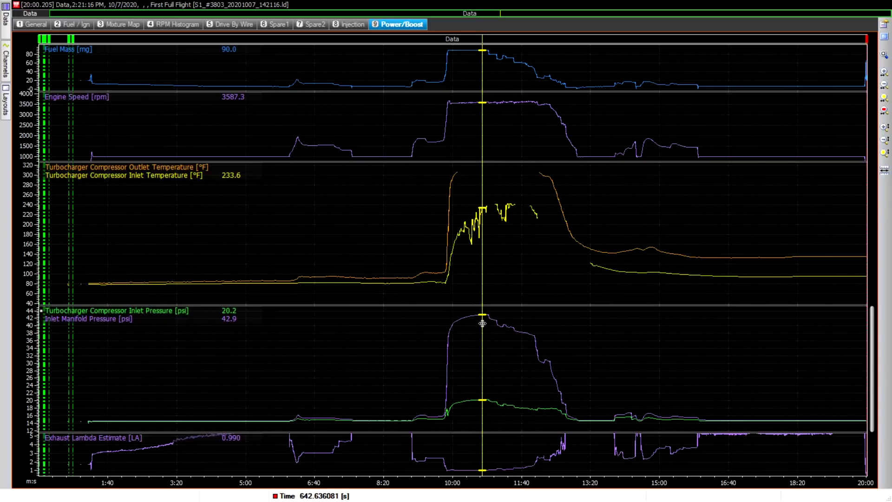
left_click_drag(483, 323, 460, 348)
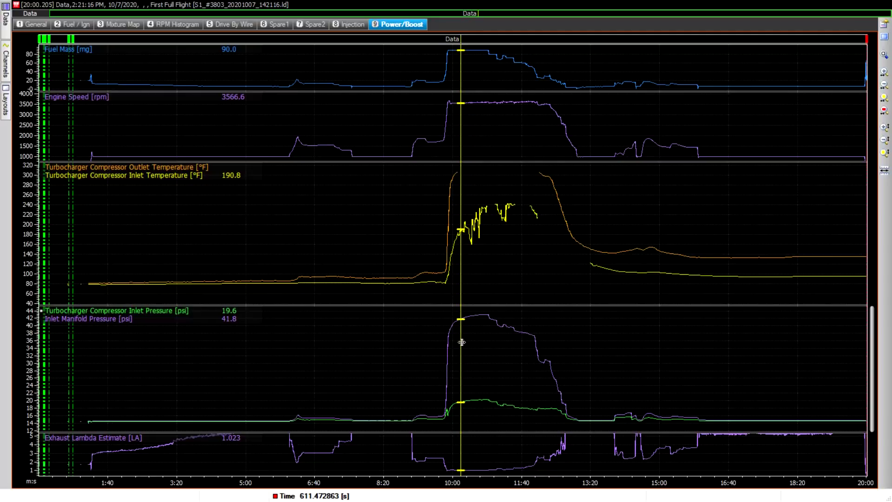
left_click_drag(461, 343, 477, 332)
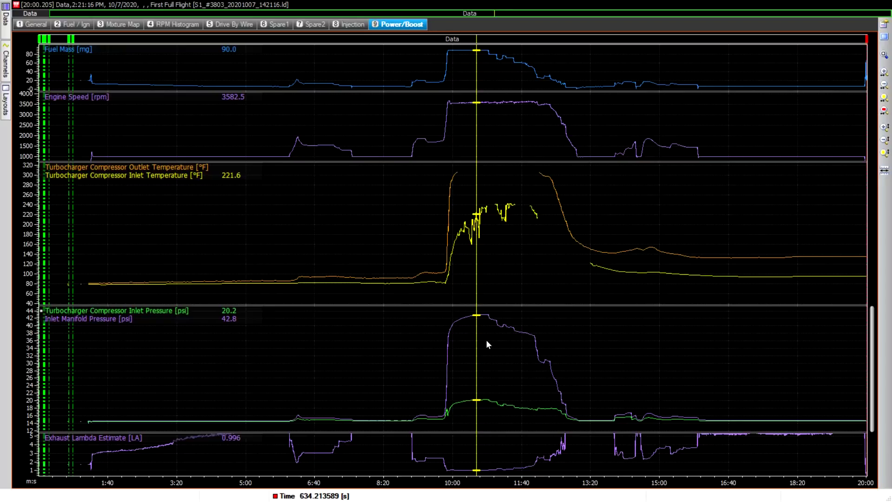
Move the cursor to 654.43 s: 80.1 mg fuel, 3586.3 rpm, 41.8 psi manifold
left_click(486, 256)
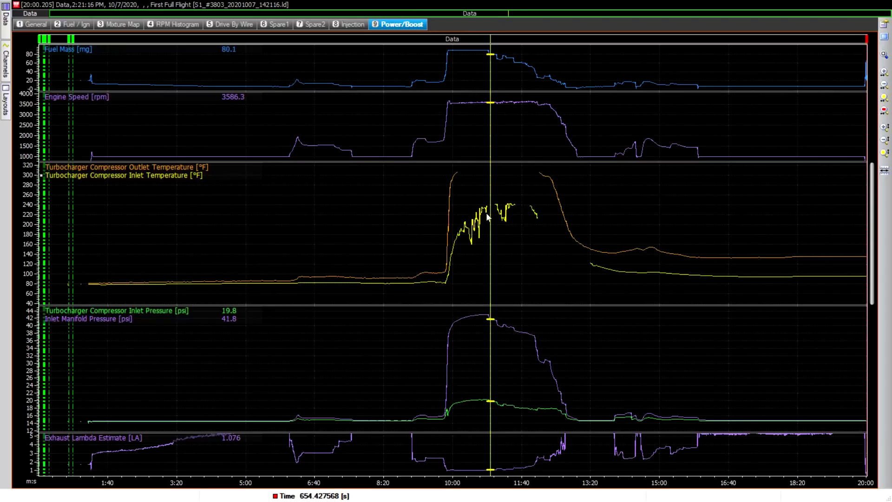